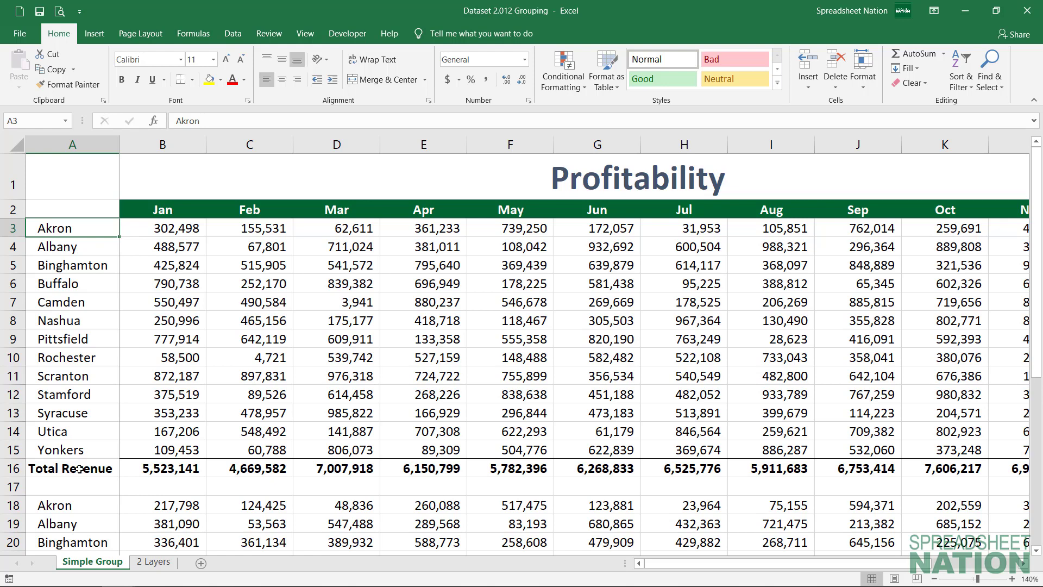
Step: Review the Profitability sheet's Total Revenue, Total Expenses and Net Income rows across all months and the Full Year column
left_click(80, 469)
scroll(152, 466, "down", 6)
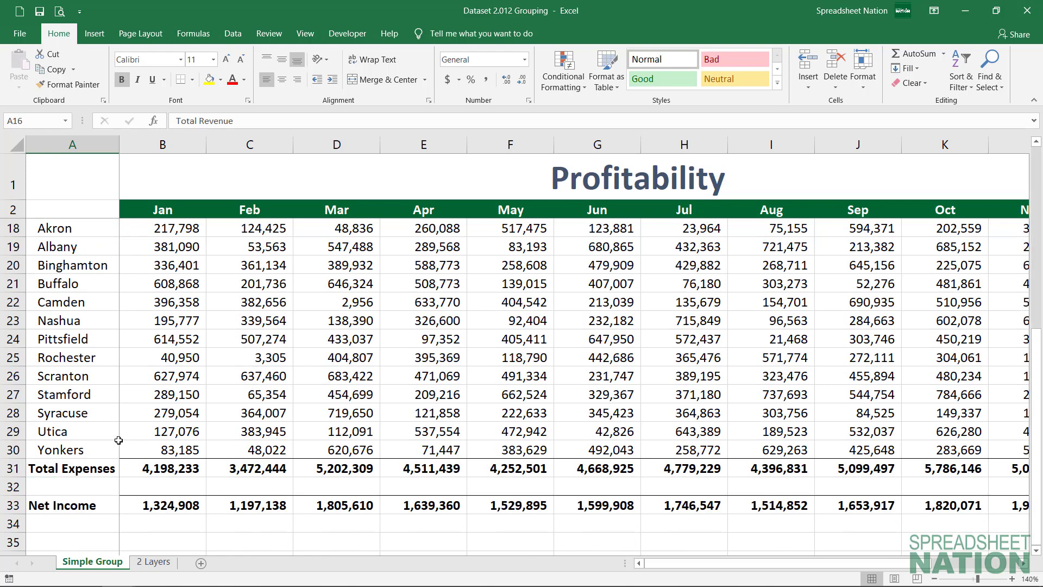
left_click(76, 338)
left_click(133, 450)
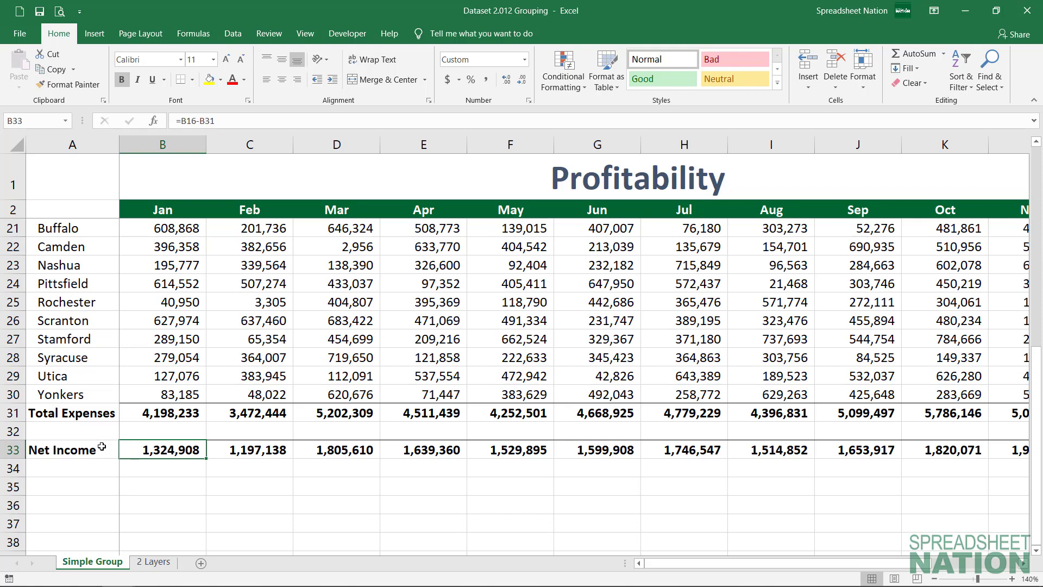
scroll(101, 447, "up", 6)
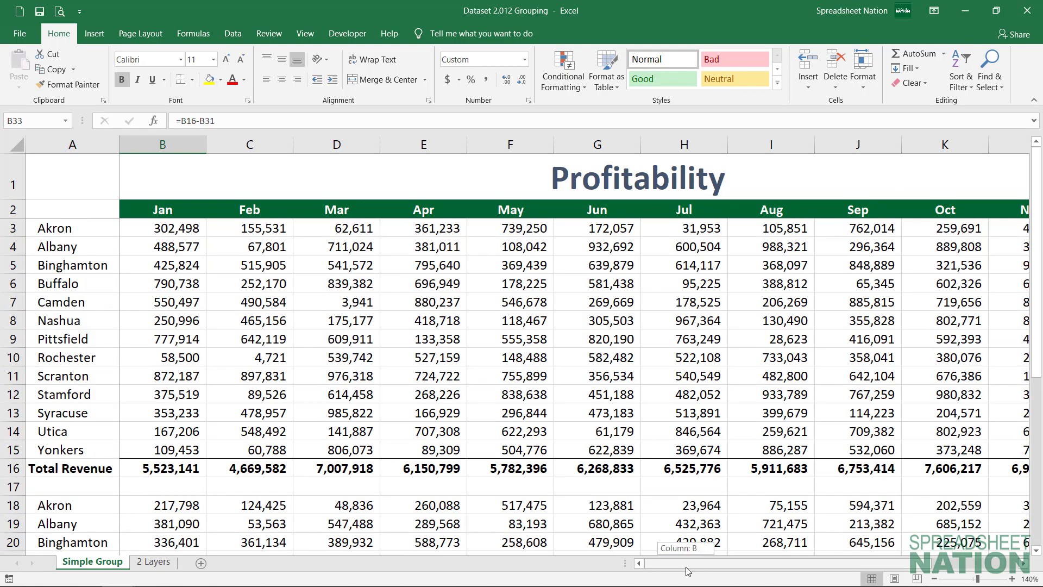
left_click_drag(685, 566, 771, 566)
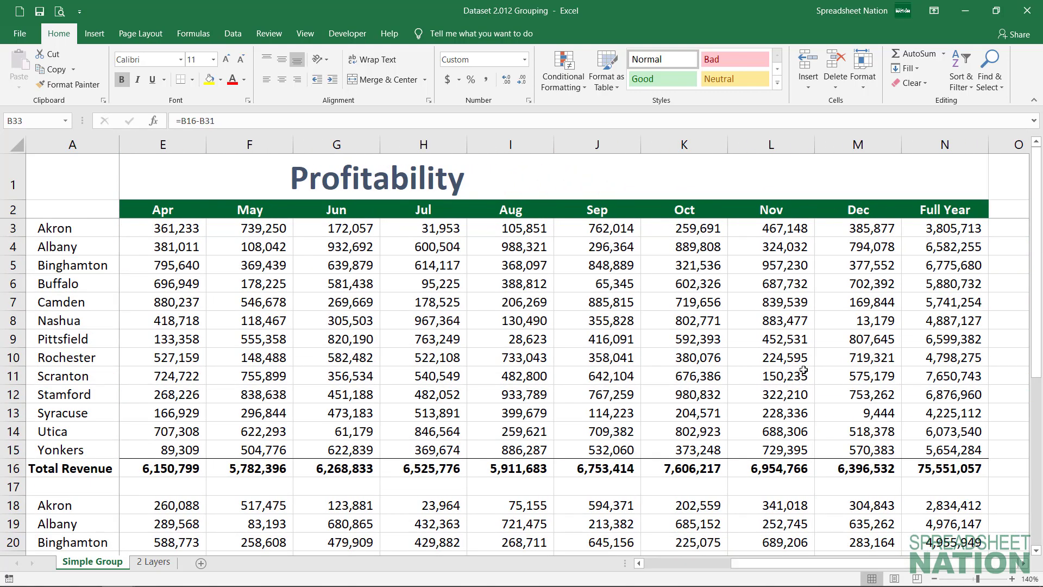
scroll(804, 367, "down", 6)
scroll(803, 361, "up", 6)
left_click_drag(809, 568, 571, 565)
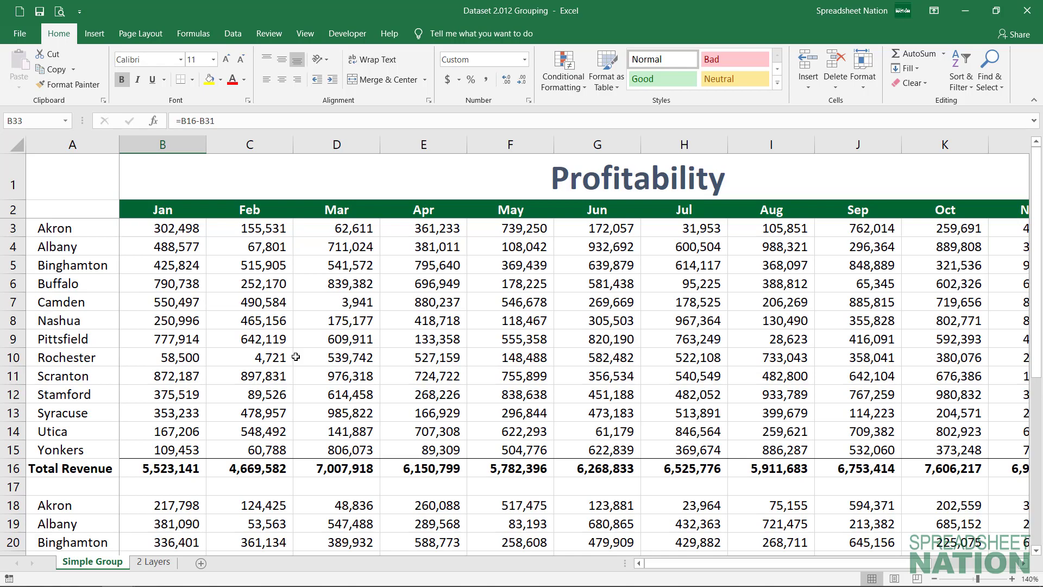
Step: Group the revenue city rows 3 to 15, from Akron to Yonkers, above Total Revenue
left_click_drag(59, 228, 80, 449)
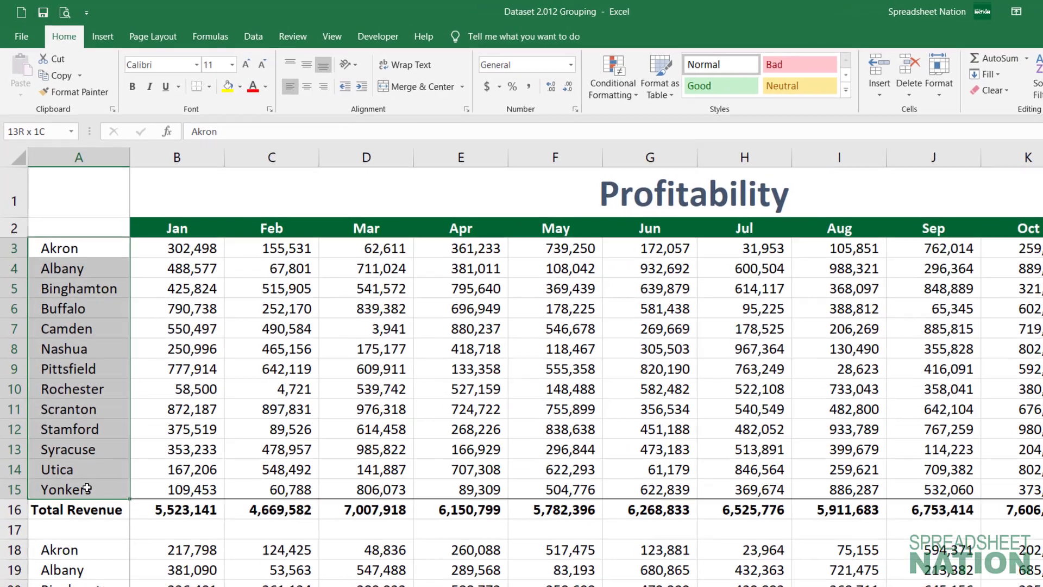
left_click_drag(86, 488, 87, 489)
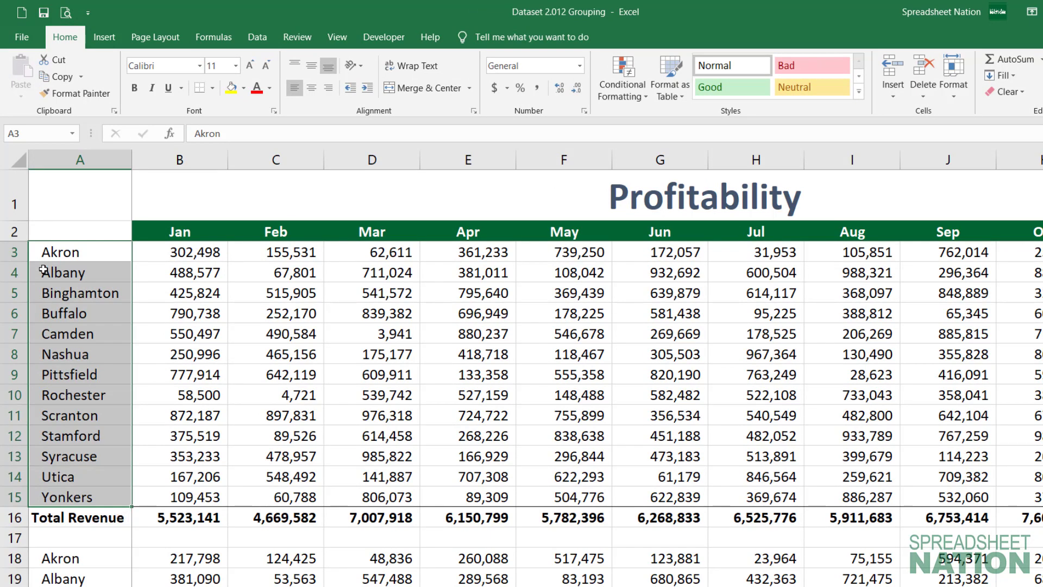
left_click_drag(17, 251, 20, 494)
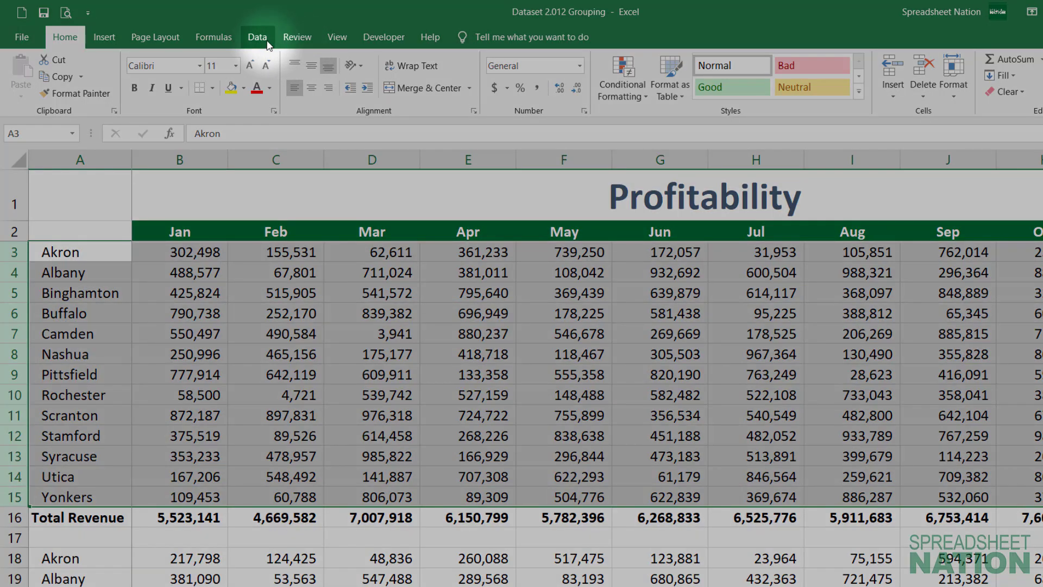
left_click(258, 37)
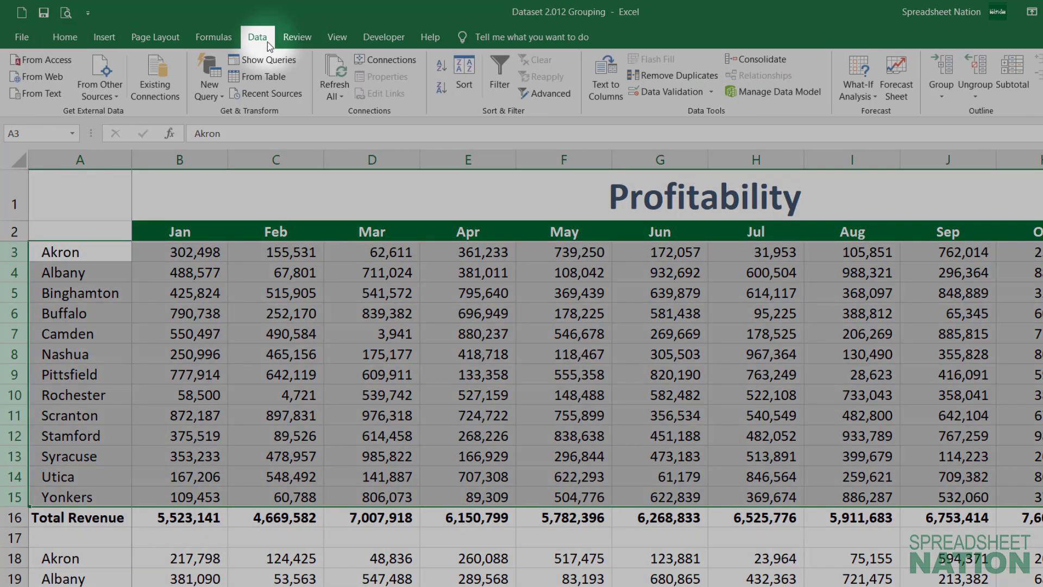
left_click(943, 65)
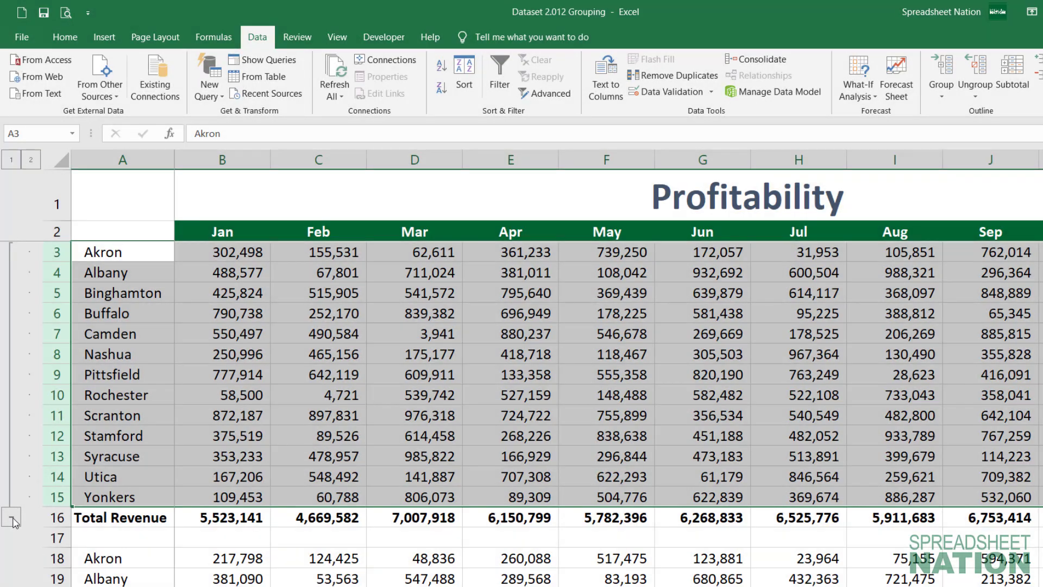
Step: Collapse the revenue row group down to Total Revenue and expand it again
left_click(11, 518)
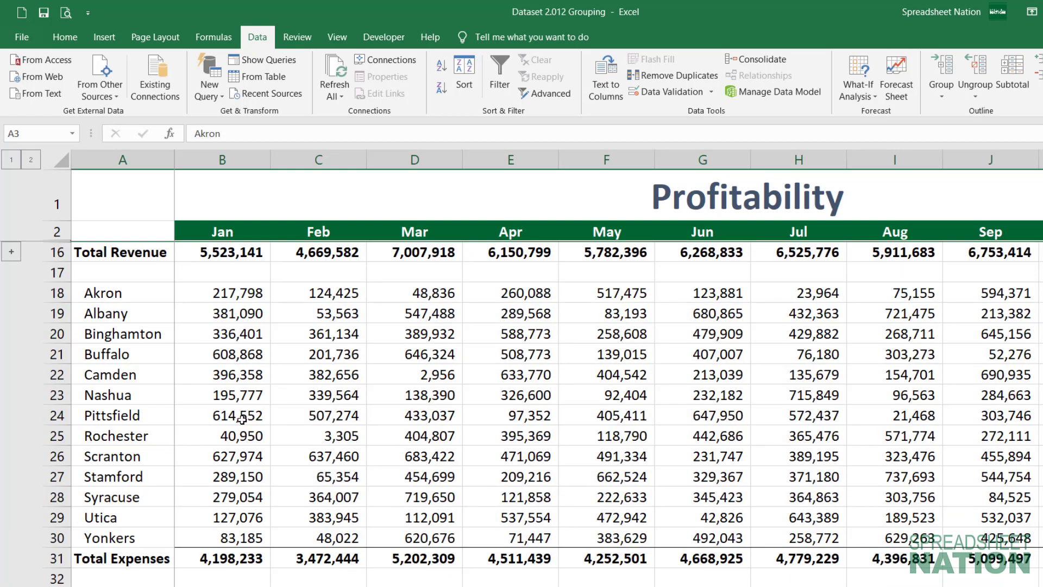
left_click(12, 253)
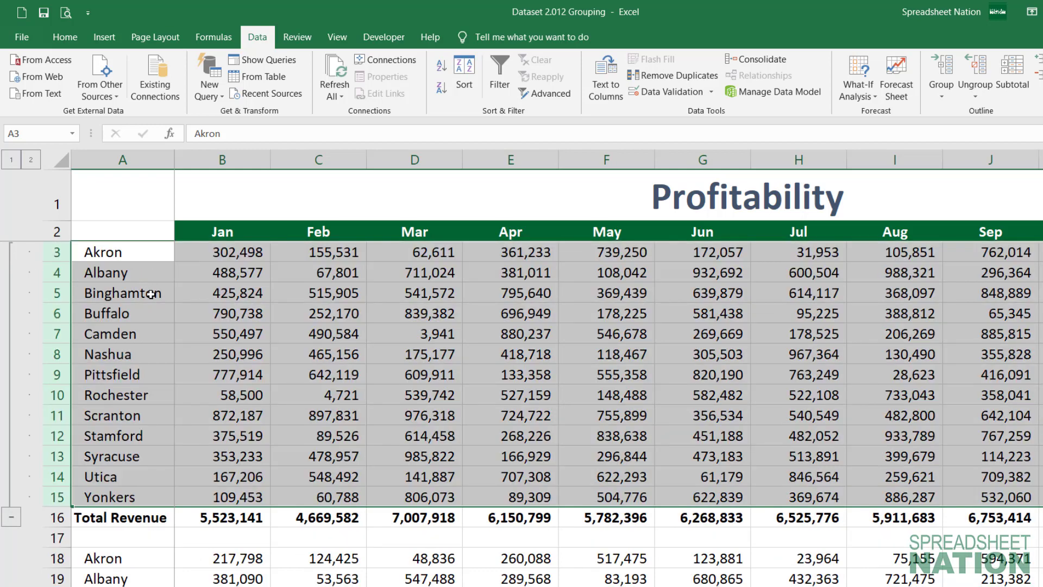
left_click(248, 353)
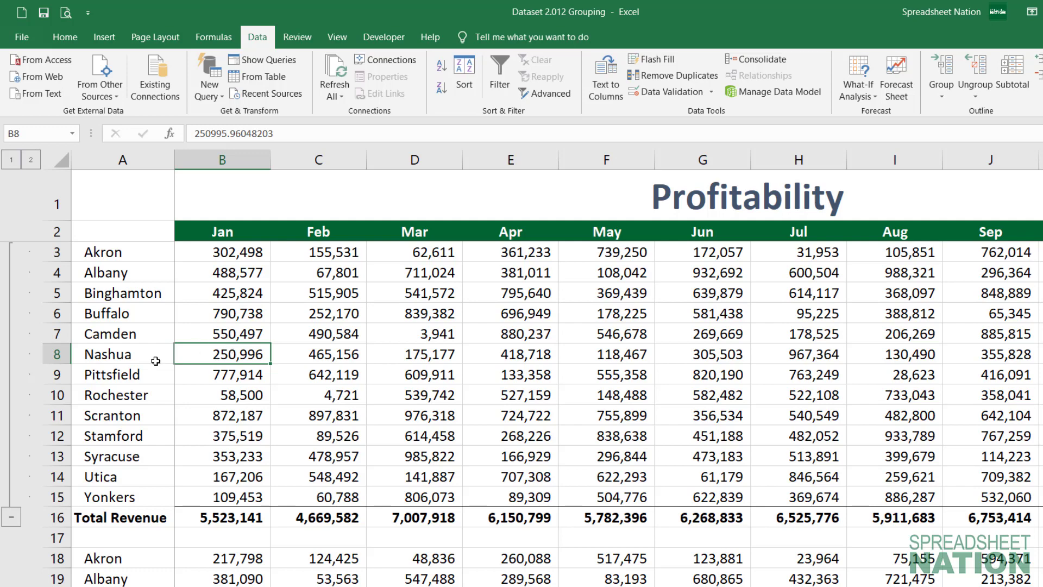
Step: Group the expense city rows 18 to 30, from Akron to Yonkers, above Total Expenses
scroll(217, 364, "down", 4)
left_click_drag(57, 314, 58, 553)
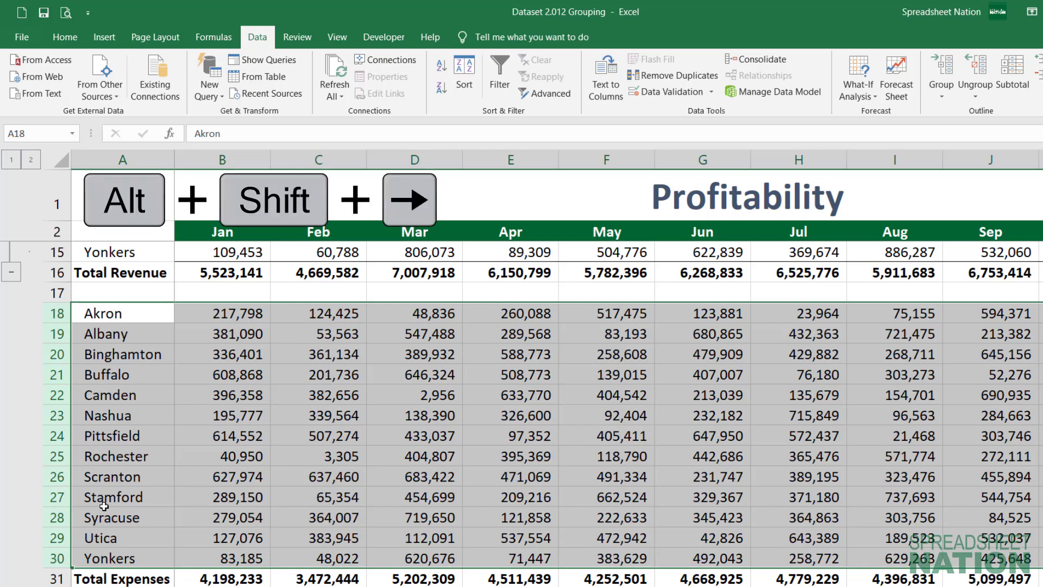
key("alt+shift+Right")
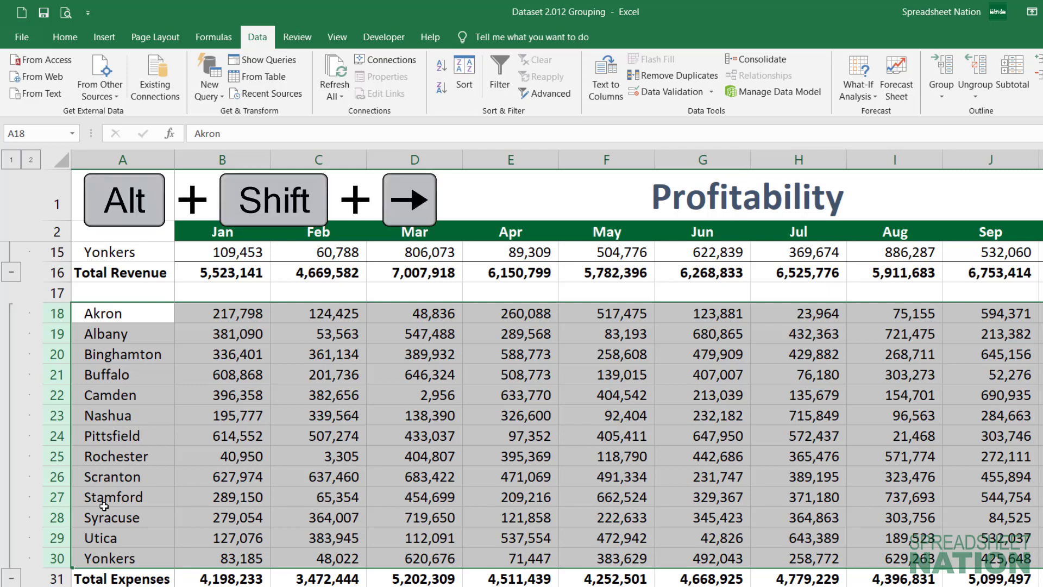
left_click(143, 479)
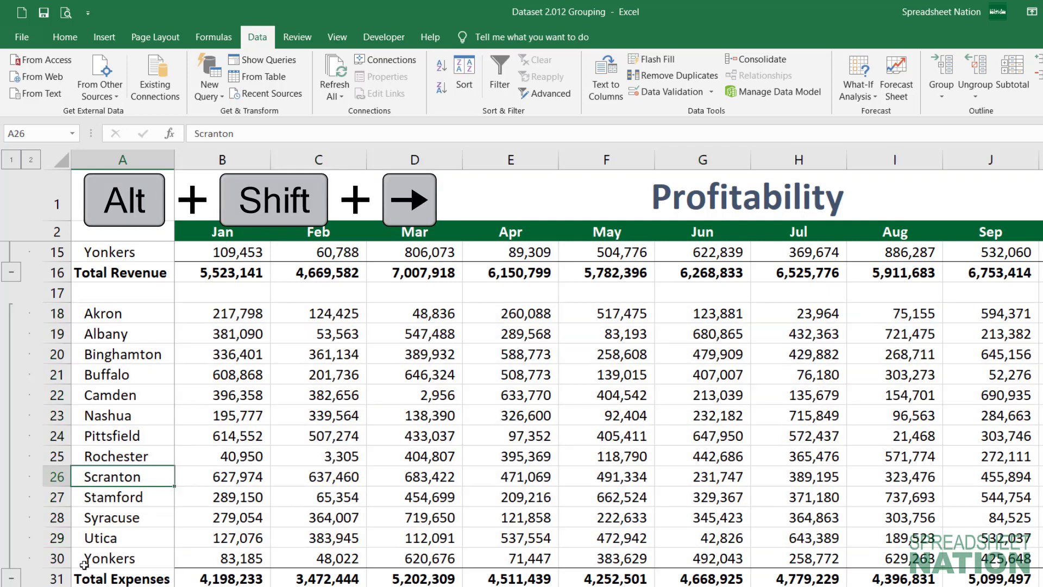
Step: Collapse the expense row group down to Total Expenses and expand it again
scroll(83, 529, "up", 4)
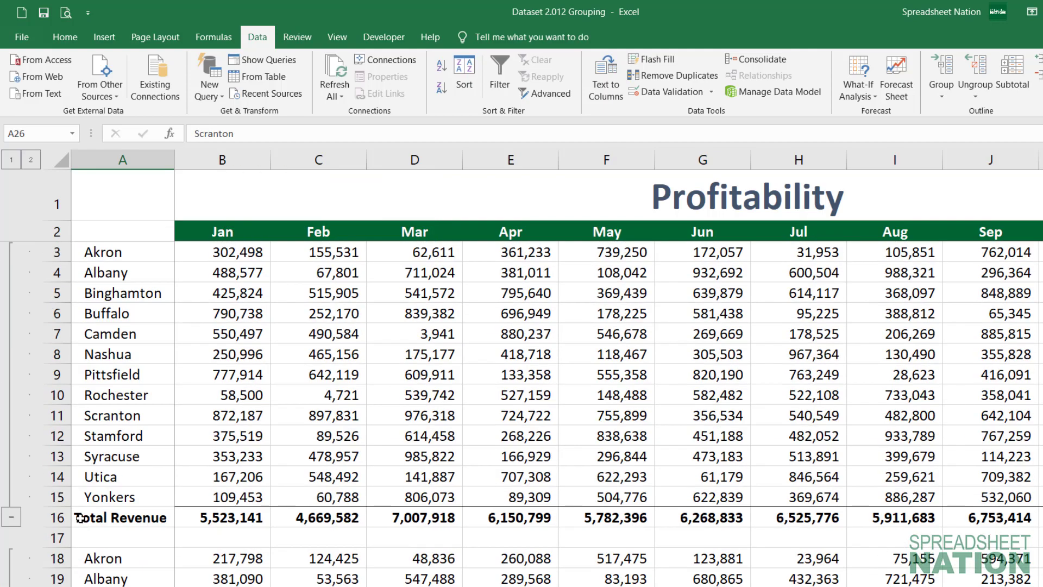
scroll(87, 513, "down", 3)
scroll(88, 510, "down", 3)
left_click(12, 455)
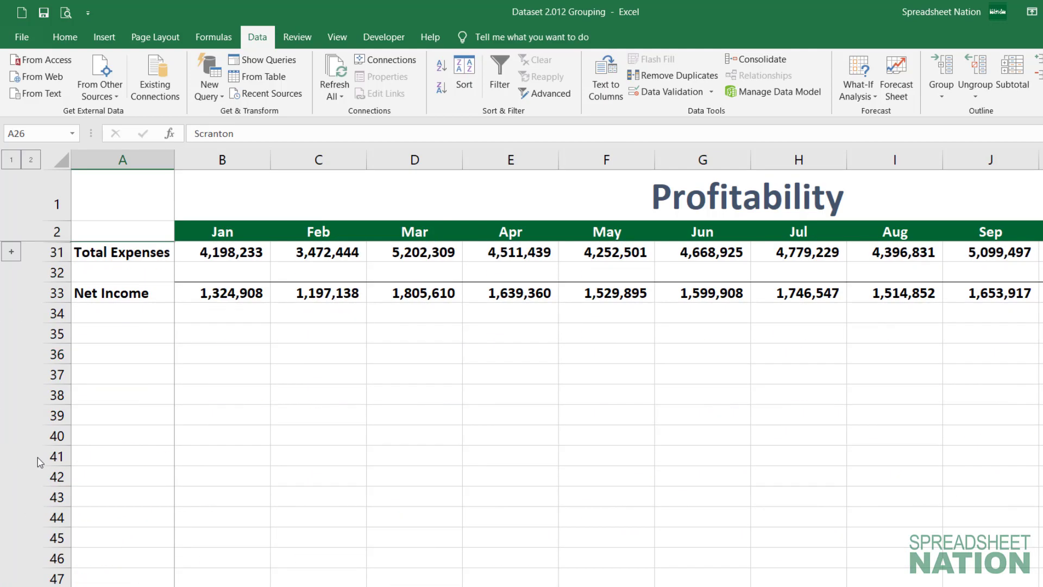
scroll(80, 446, "up", 2)
scroll(80, 446, "up", 2)
left_click(12, 456)
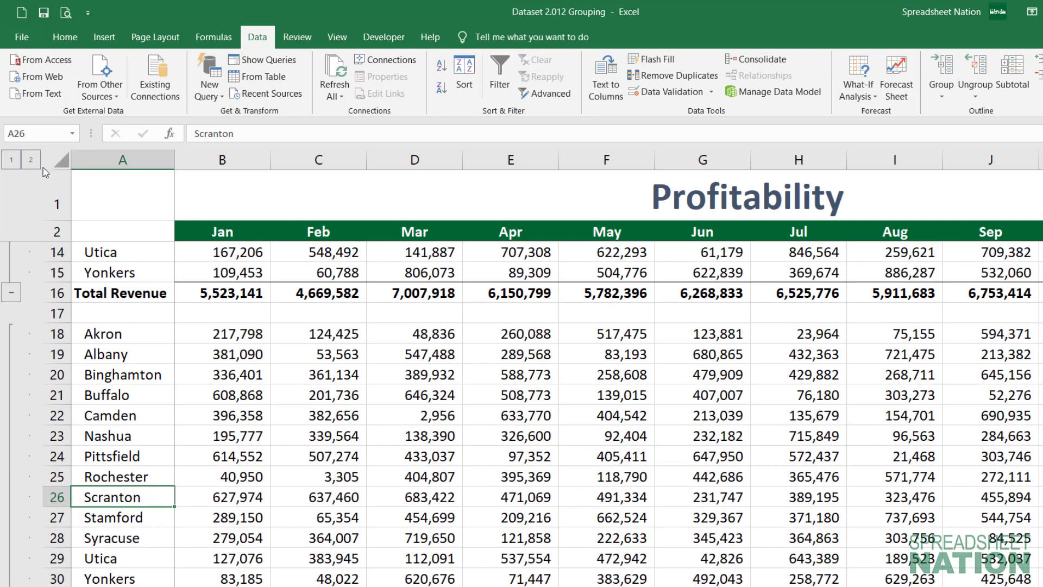
Step: Collapse all row groups to outline level 1, and restore level 2 to show every city row
left_click(11, 163)
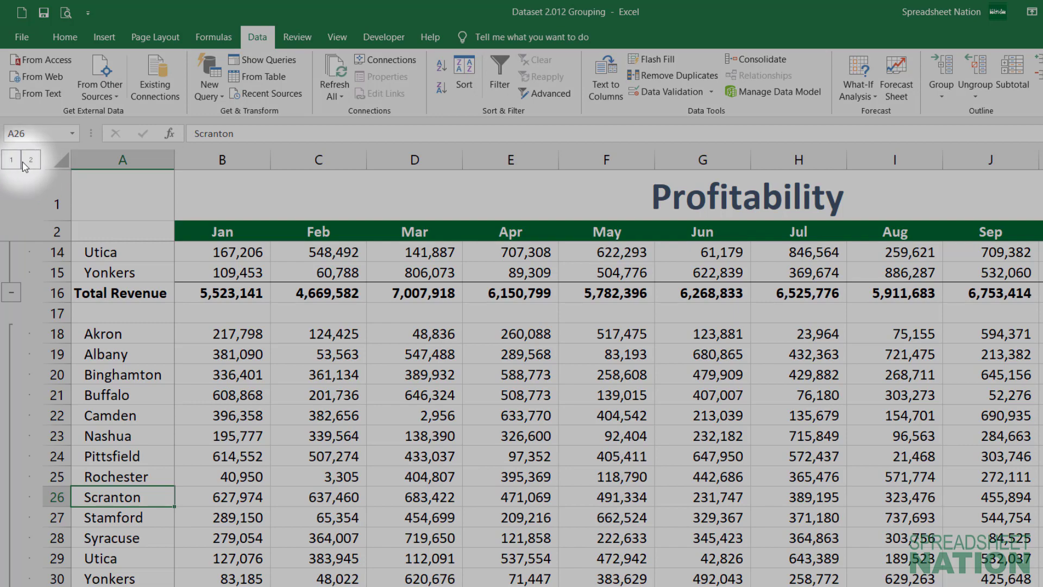
left_click(13, 162)
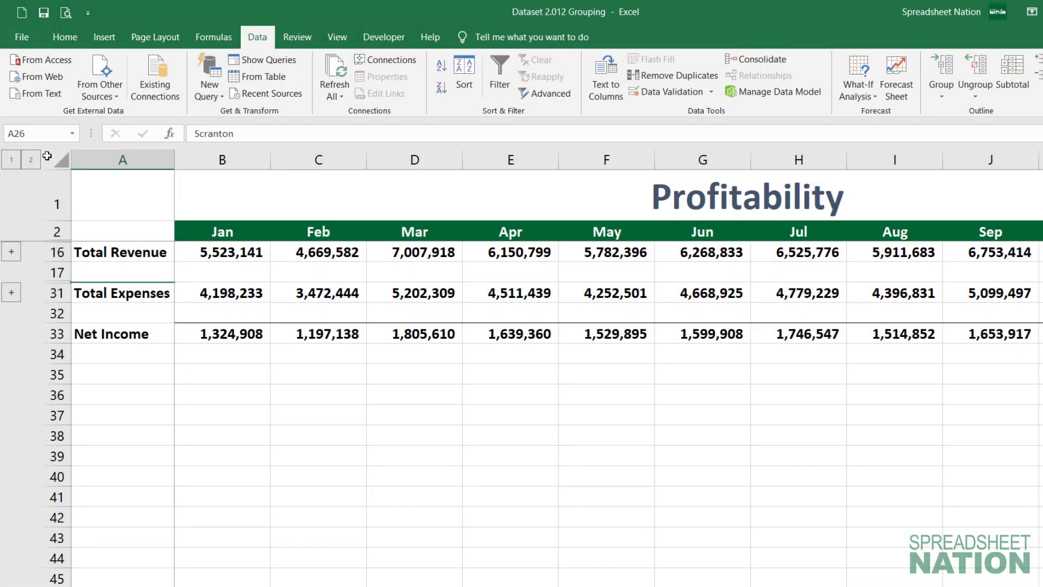
left_click(31, 161)
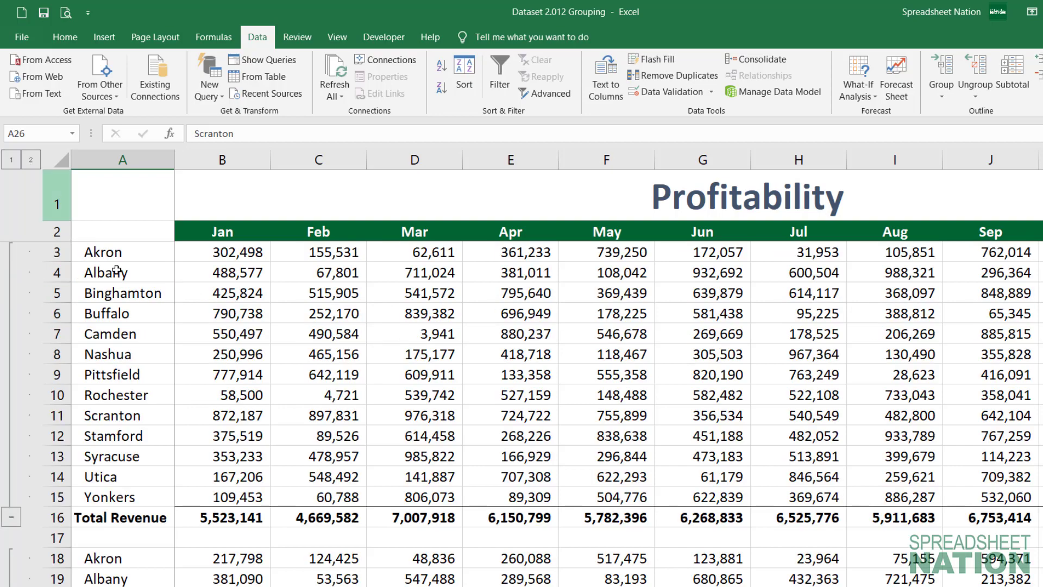
scroll(149, 415, "down", 1)
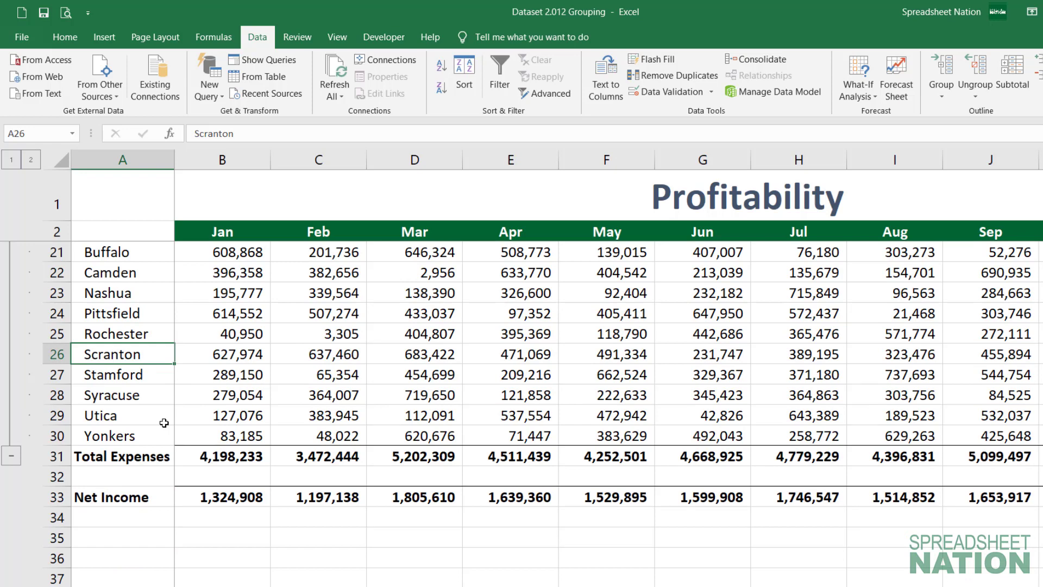
Step: Group the month columns B to M, from Jan to Dec, leaving Full Year outside the group
scroll(164, 422, "up", 6)
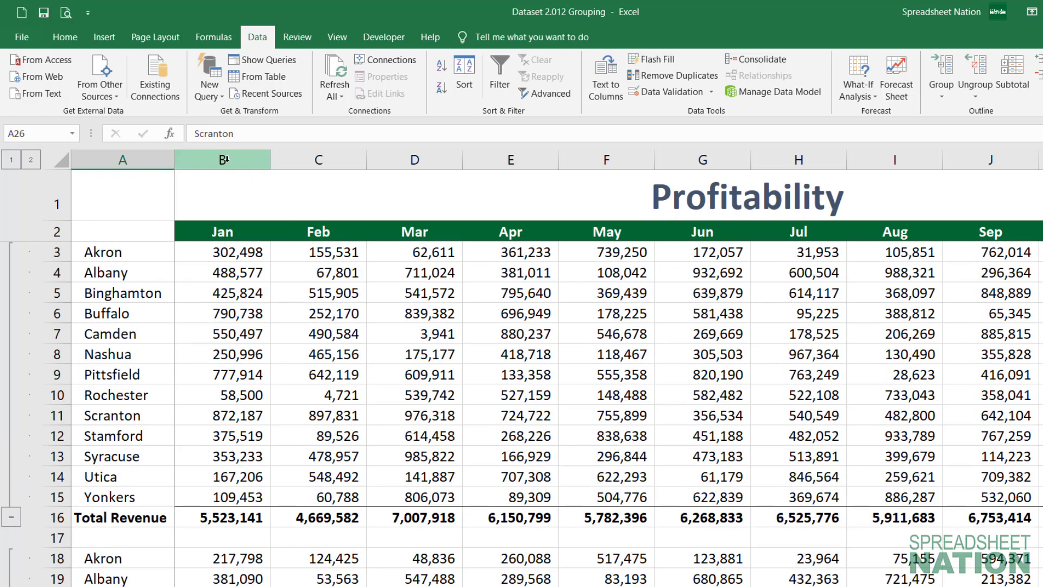
left_click_drag(225, 160, 1040, 160)
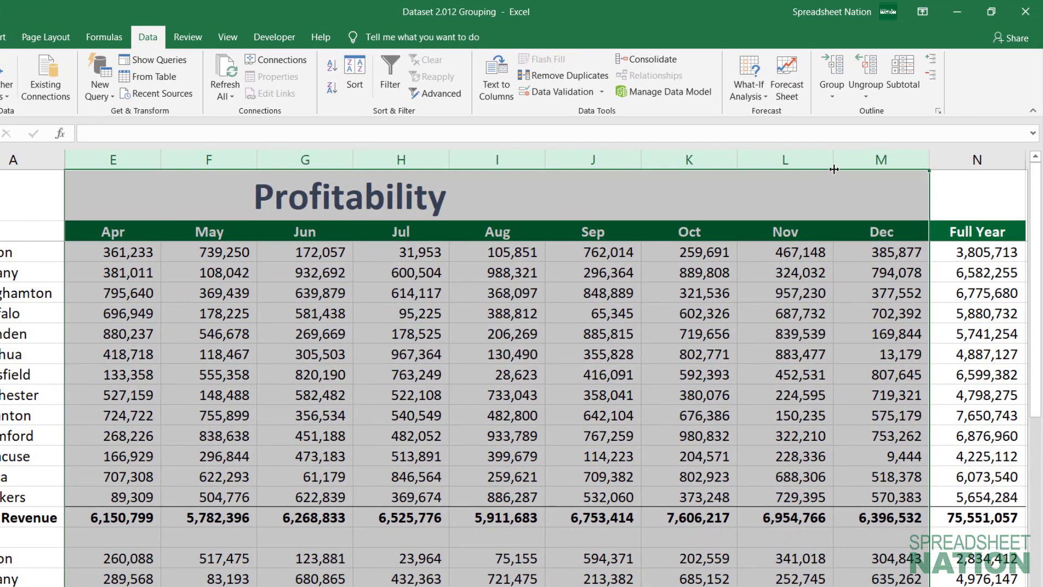
key("shift+alt+Right")
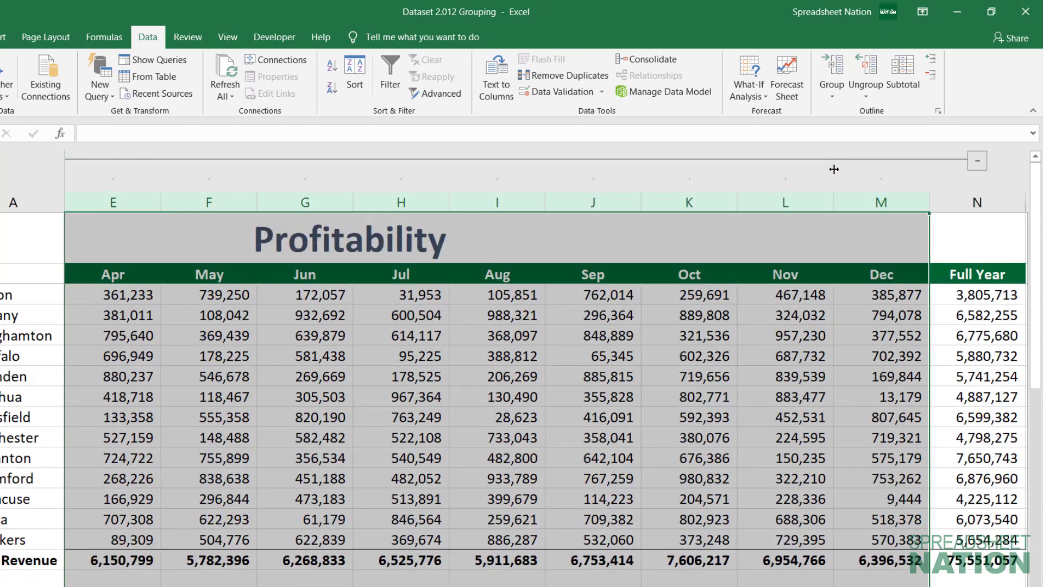
Step: Collapse the month column group and set the row outline to level 1, leaving only the Full Year totals
left_click(972, 162)
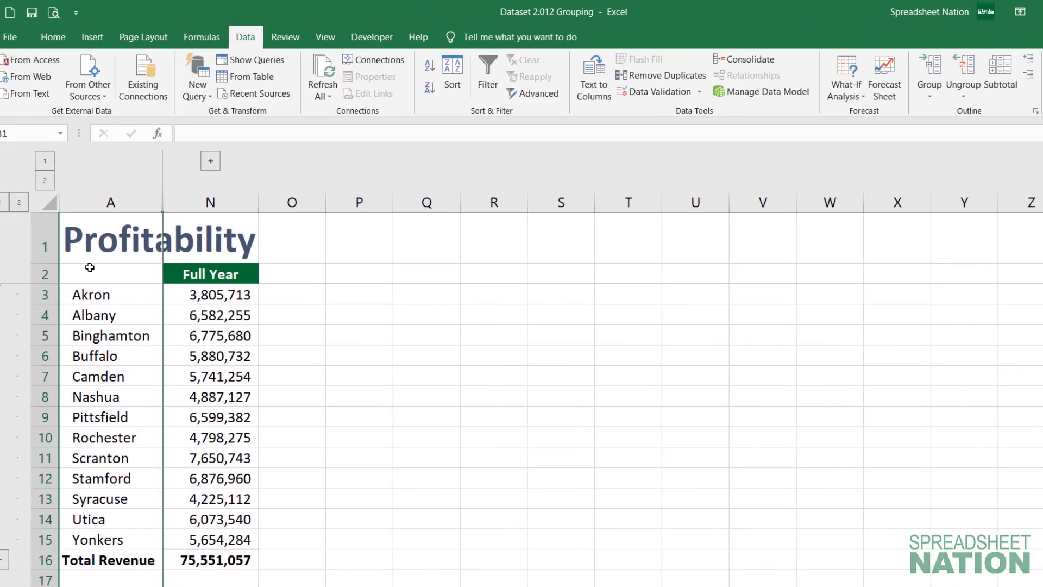
left_click(12, 203)
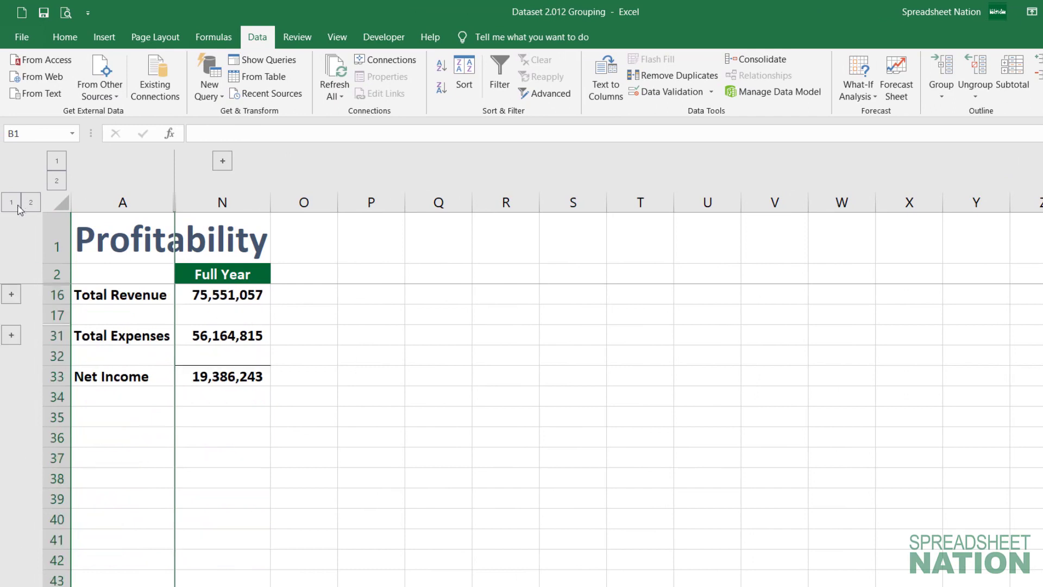
left_click(230, 358)
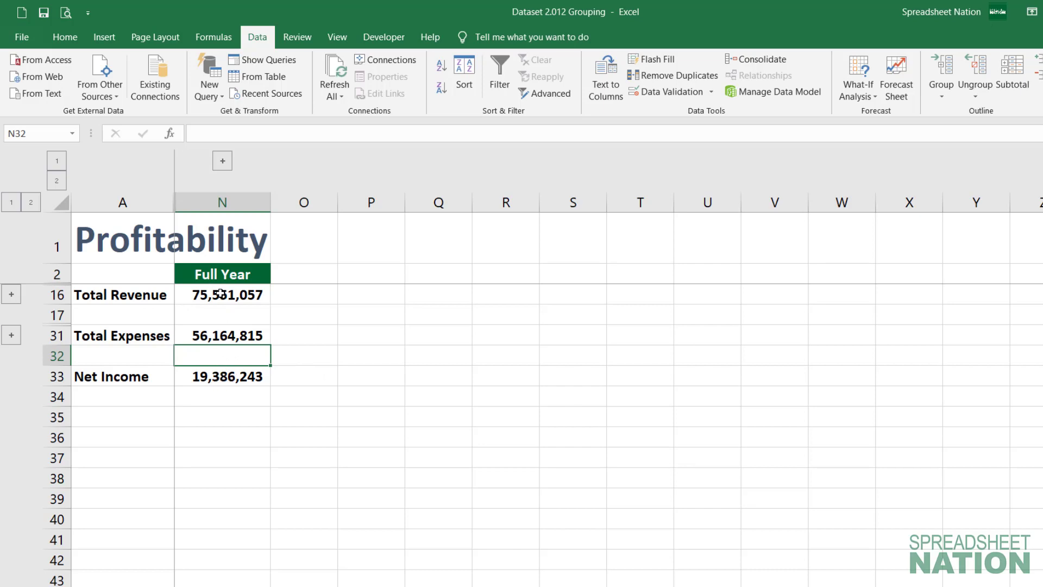
Step: Expand only the revenue row group to show each city's Full Year figure, keeping the expense rows collapsed
left_click(11, 295)
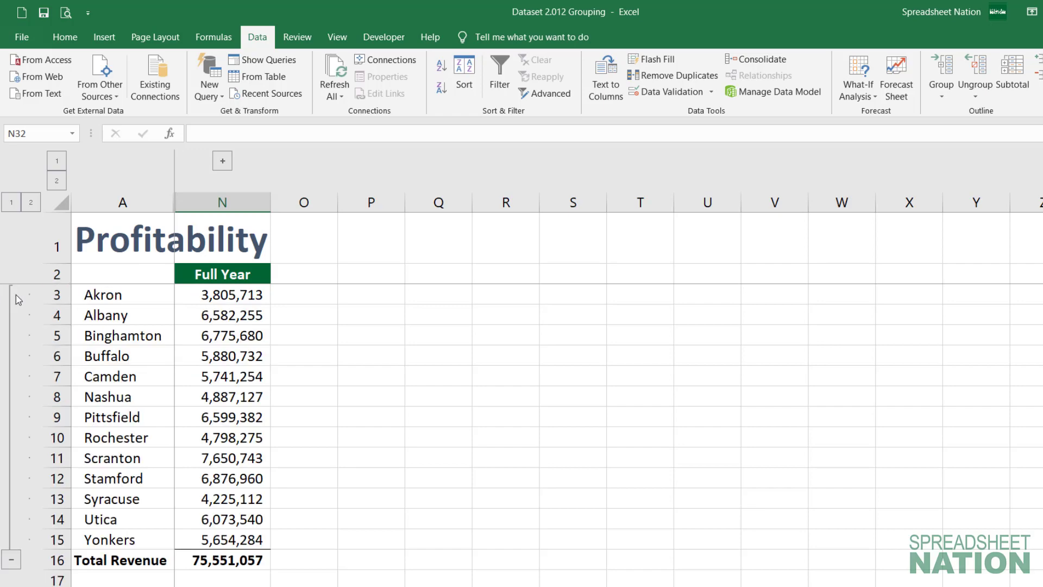
scroll(131, 326, "down", 4)
scroll(130, 326, "down", 1)
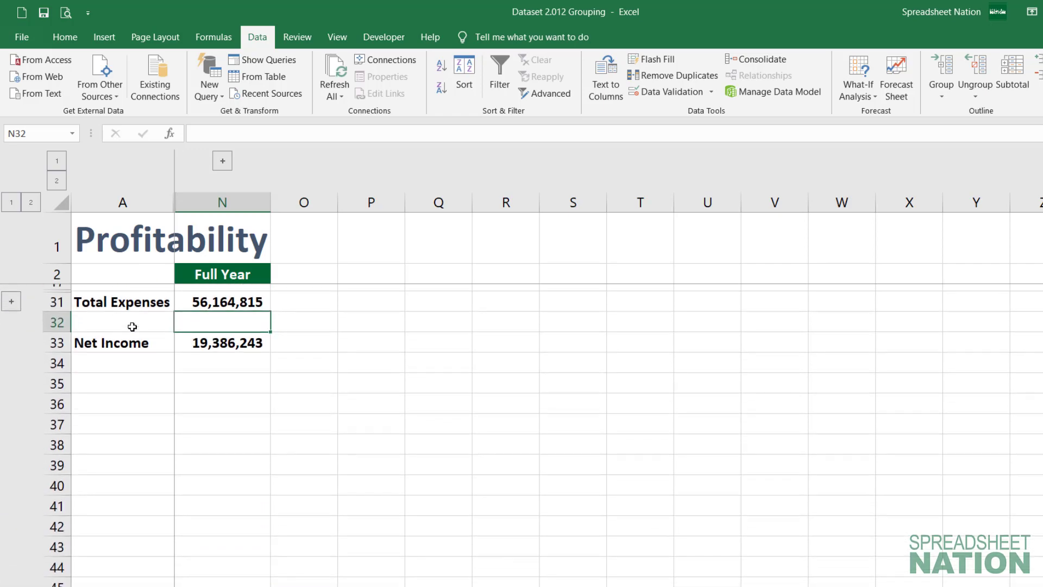
scroll(131, 326, "up", 5)
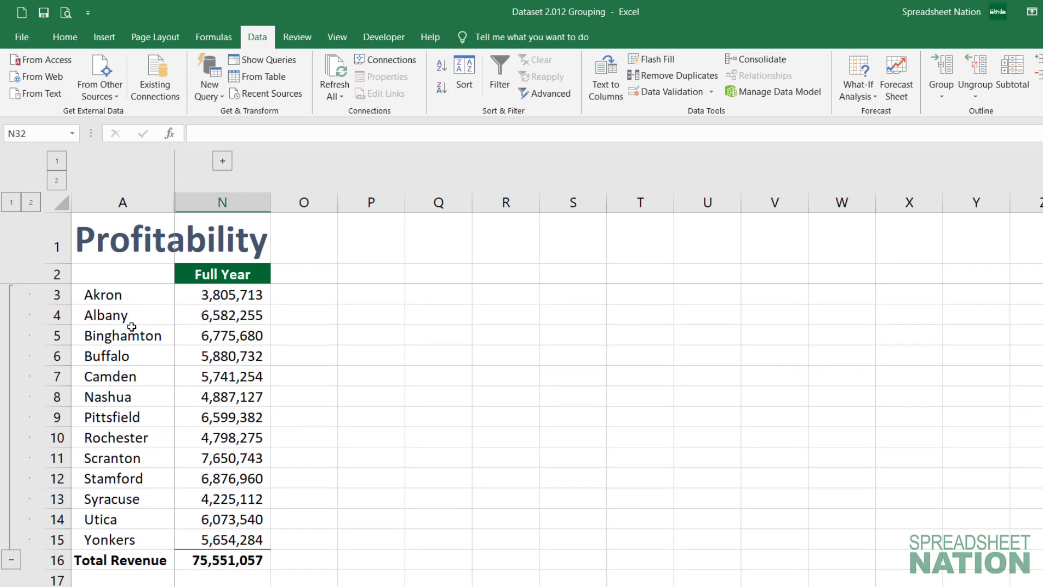
Step: Switch to the 2 Layers sheet and inspect the North Division and South Division subtotal rows in column A
key("ctrl+Page_Down")
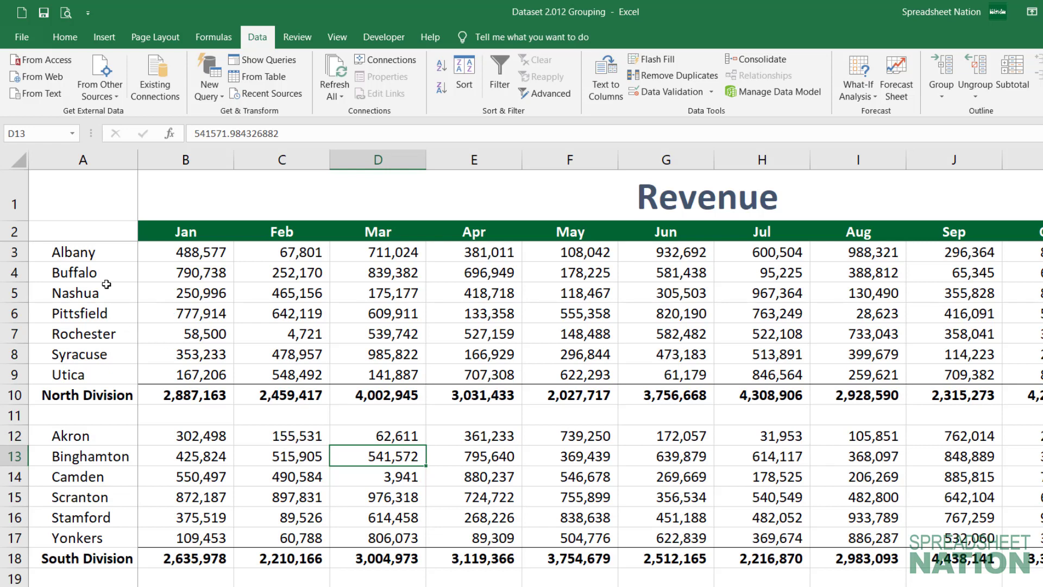
left_click(84, 395)
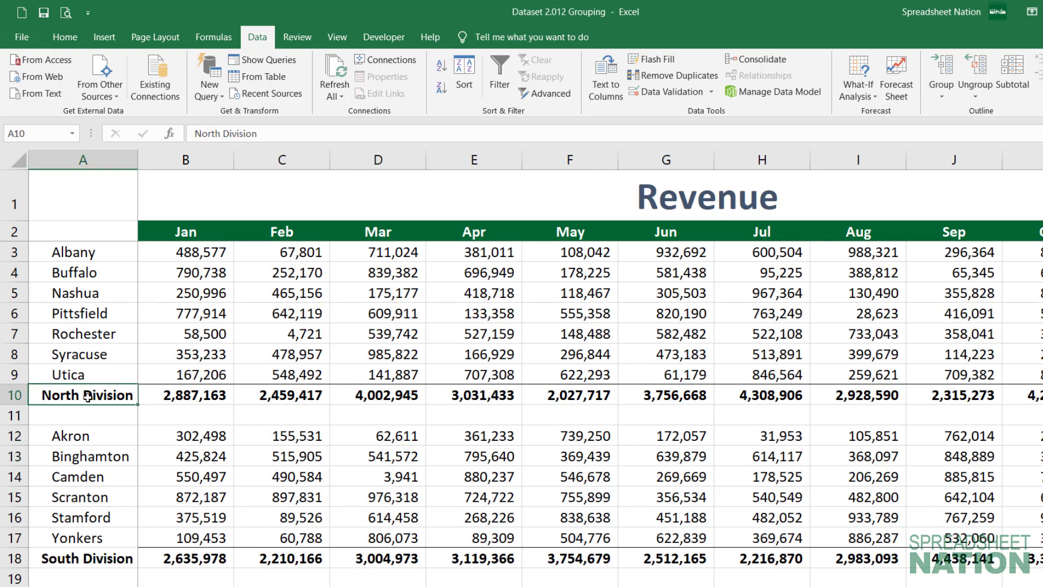
left_click(103, 557)
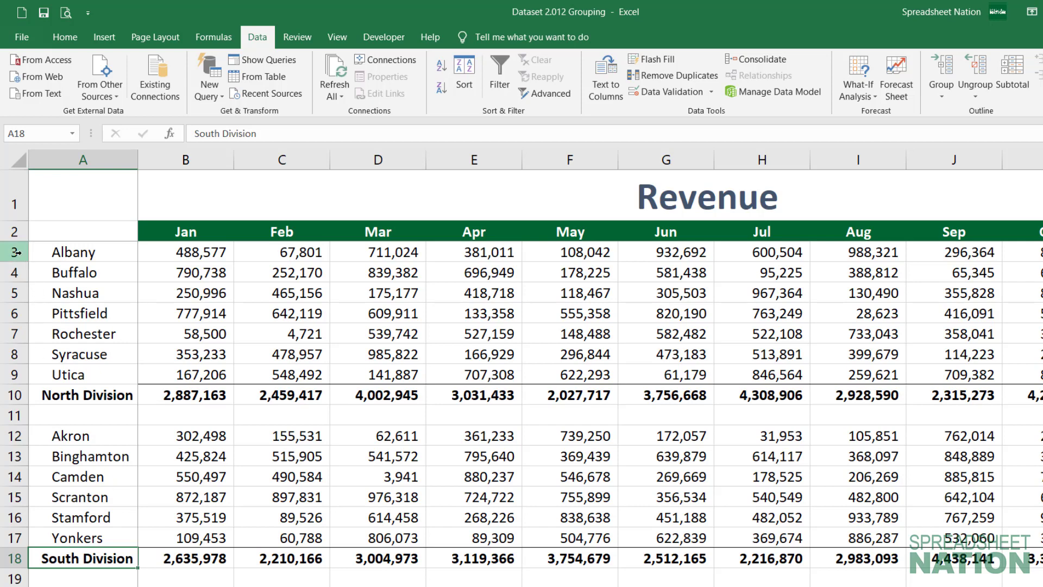
Step: Group the North Division city rows 3 to 9 and the South Division city rows 12 to 17 as two separate row groups
left_click_drag(16, 252, 22, 368)
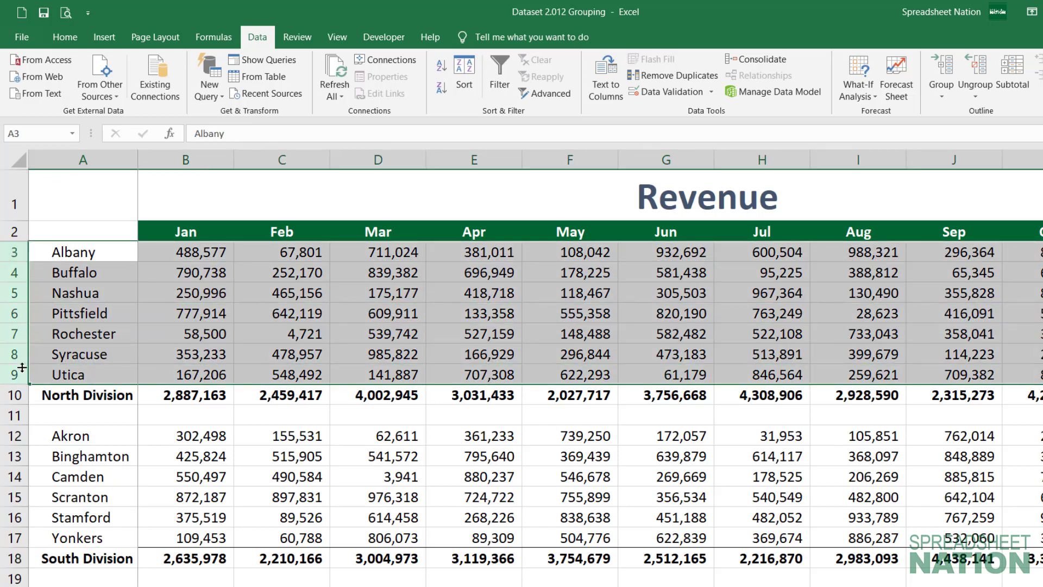
key("shift+alt+Right")
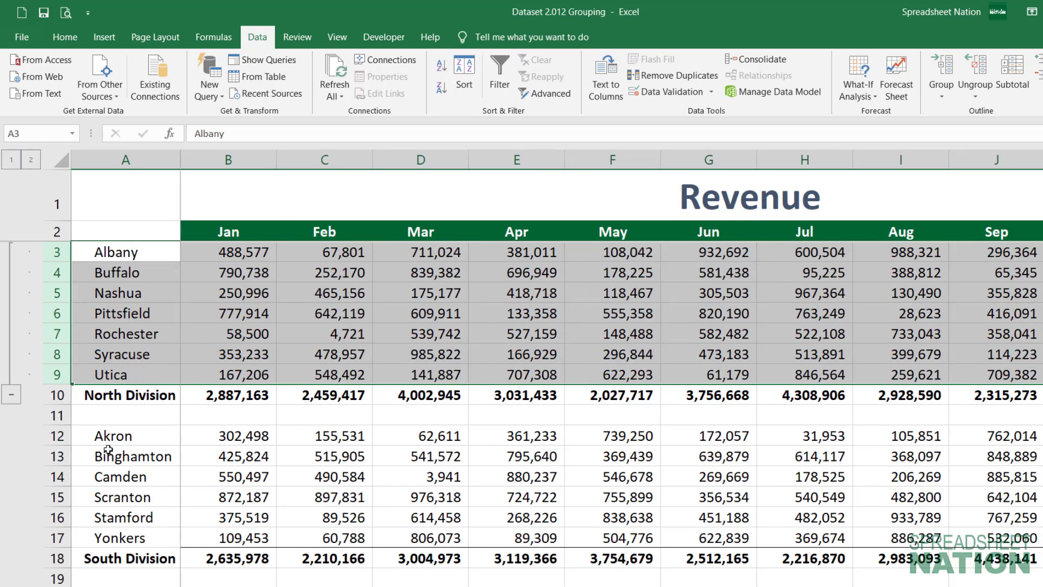
left_click_drag(62, 435, 57, 537)
key("shift+alt+Right")
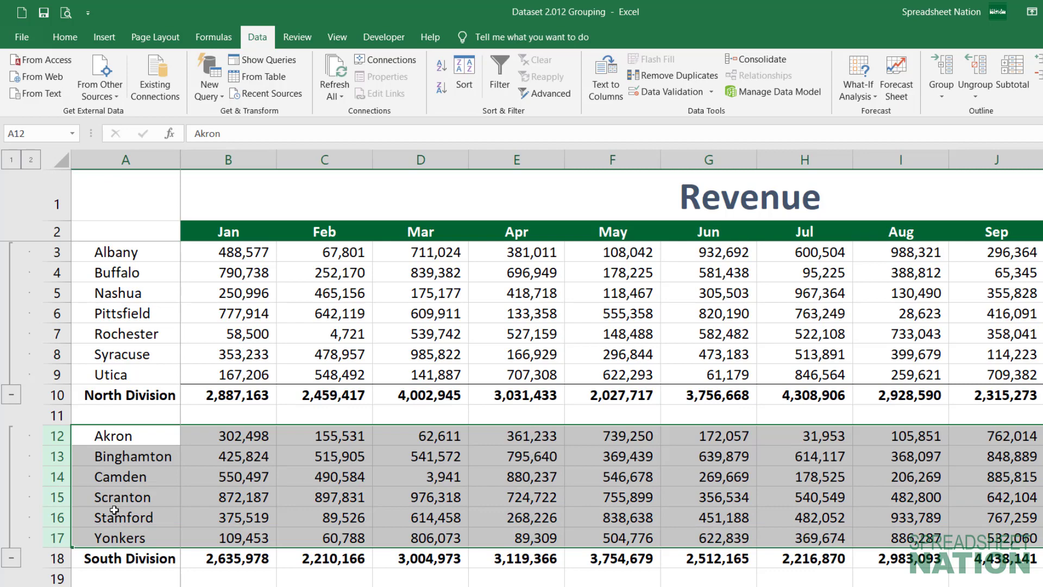
Step: Collapse the row outline to level 1 to review the division subtotals, and expand it back to level 2
left_click(11, 160)
left_click(163, 272)
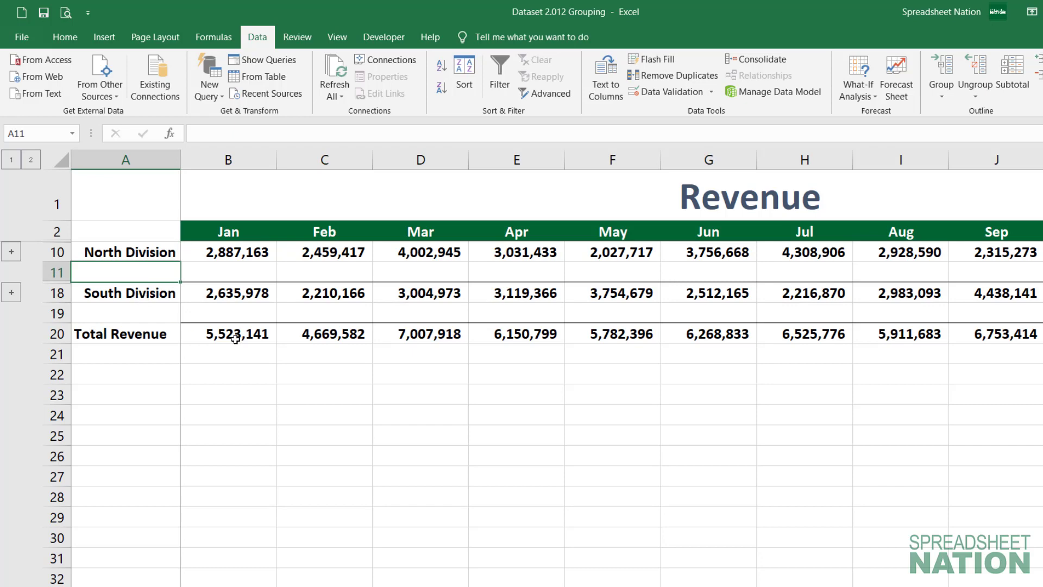
left_click(30, 160)
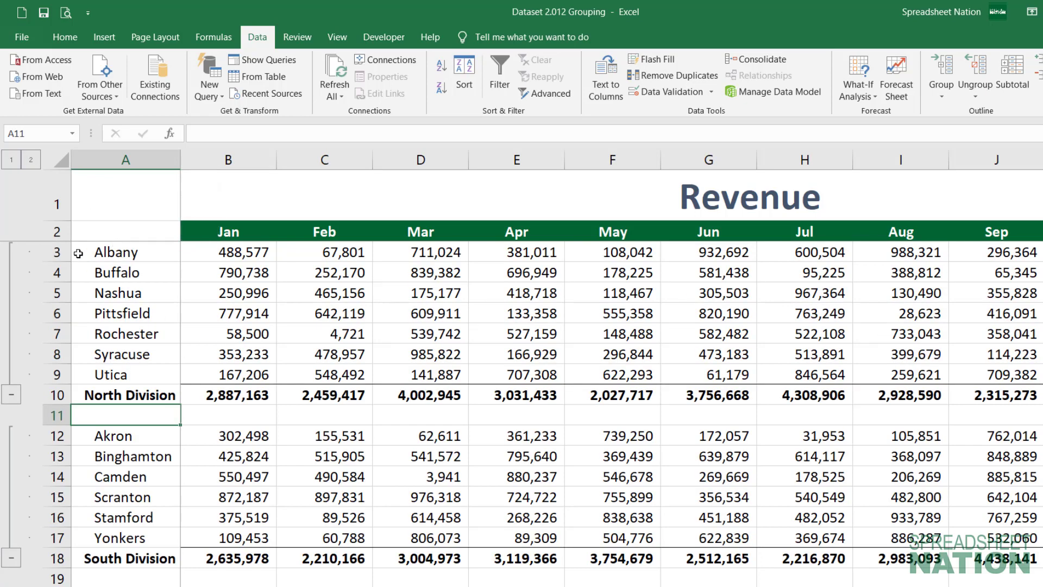
Step: Group rows 3 to 19 as an outer layer around both divisions and collapse it to leave only Total Revenue
left_click_drag(66, 251, 76, 554)
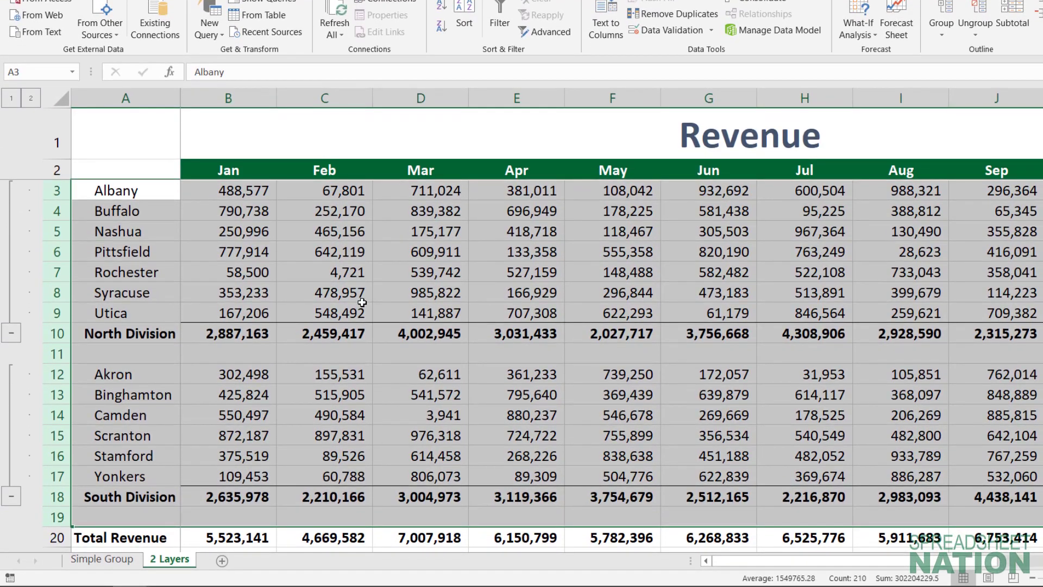
key("alt+shift+Right")
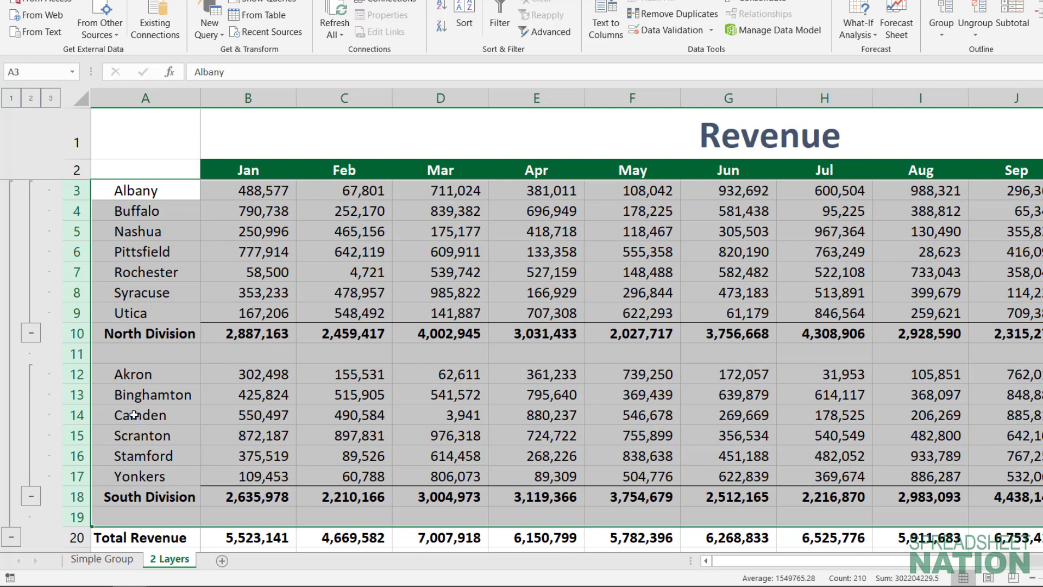
left_click(12, 538)
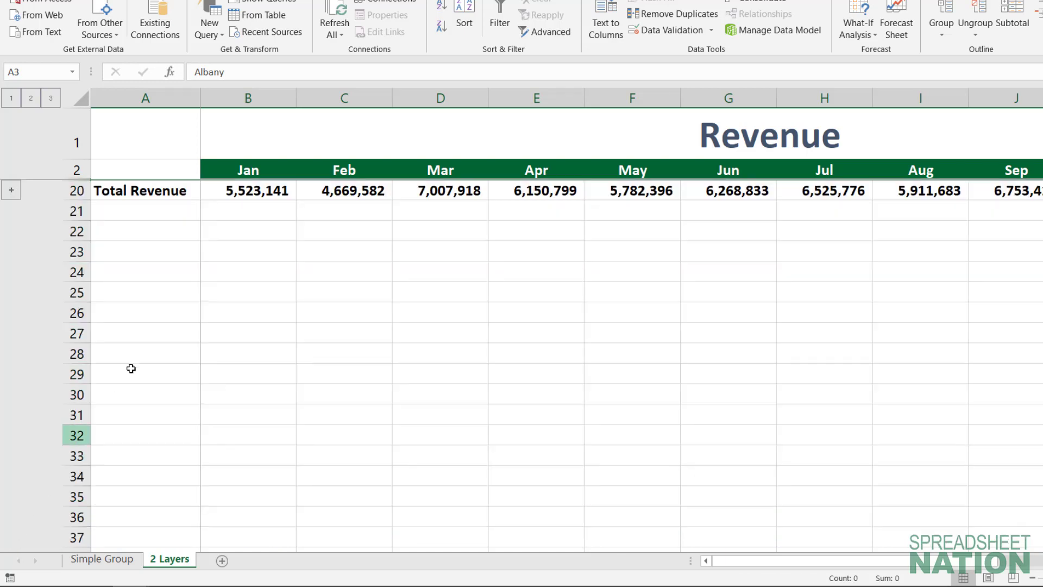
Step: Expand the row outline through level 2 to level 3, revealing the divisions and all of their city rows
left_click(163, 191)
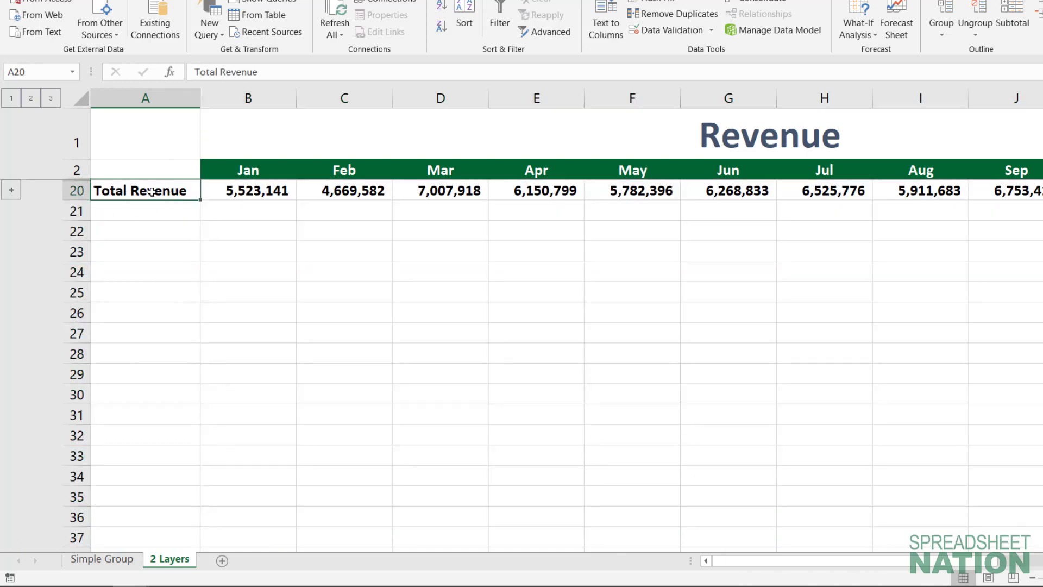
left_click(36, 102)
left_click(51, 100)
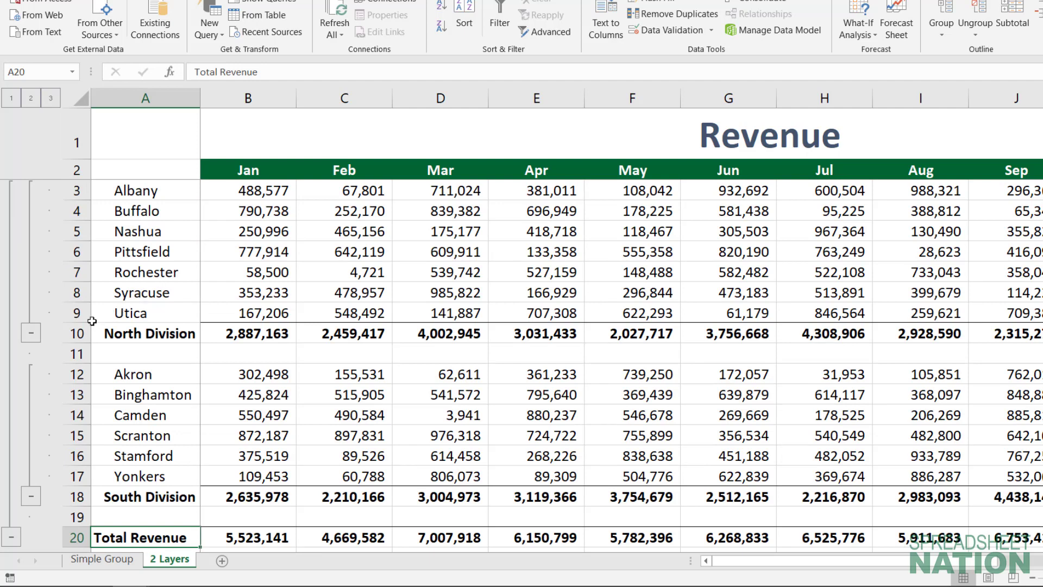
Step: Ungroup the city rows 3 to 9 and 12 to 17, keeping only the outer group over rows 3 to 19
left_click_drag(85, 313, 84, 190)
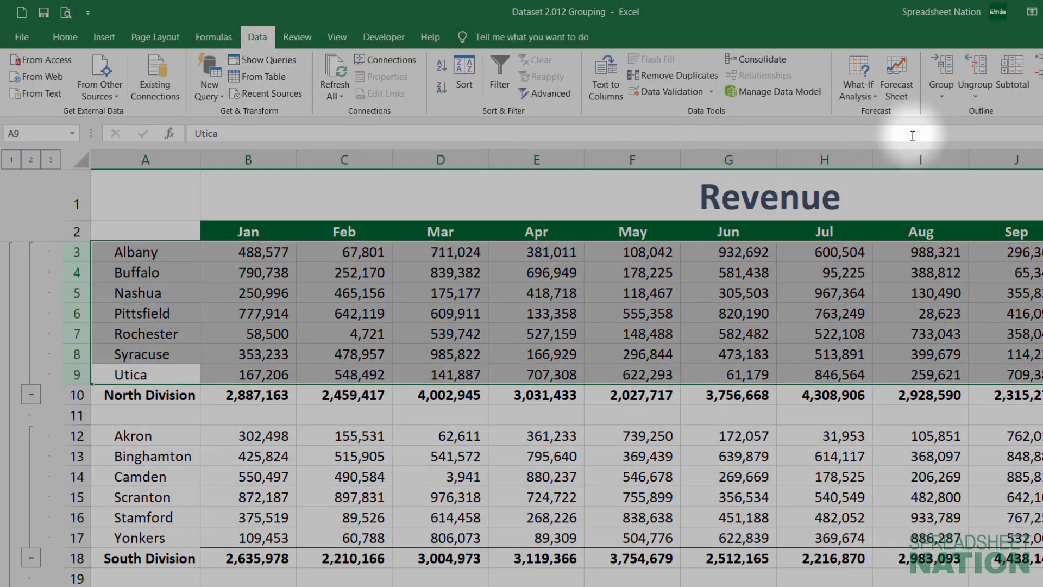
left_click(975, 68)
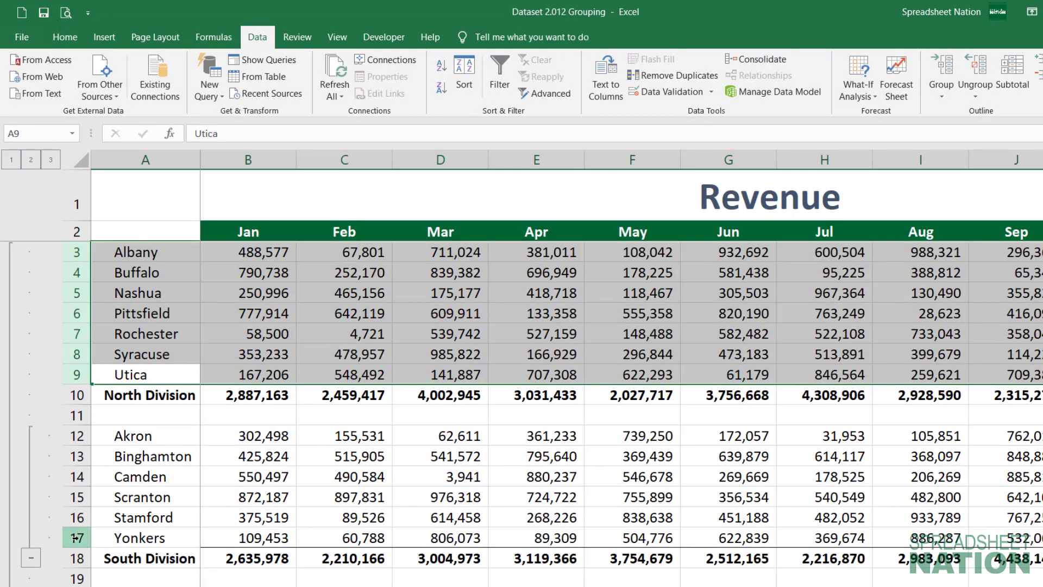
left_click_drag(77, 538, 73, 439)
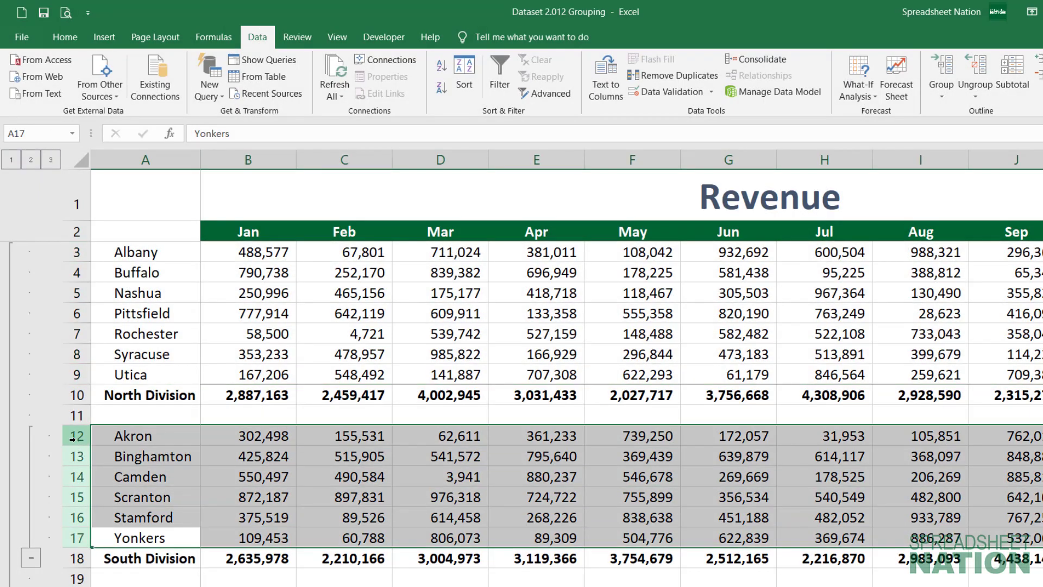
key("alt+shift+Left")
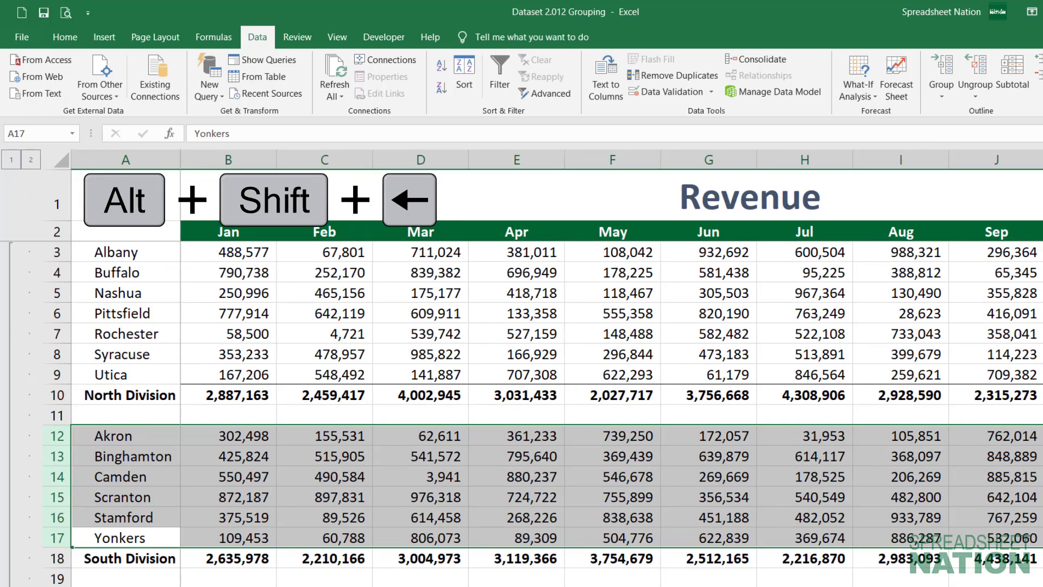
Step: Collapse and re-expand the remaining outer row group to check its single outline layer
left_click(11, 586)
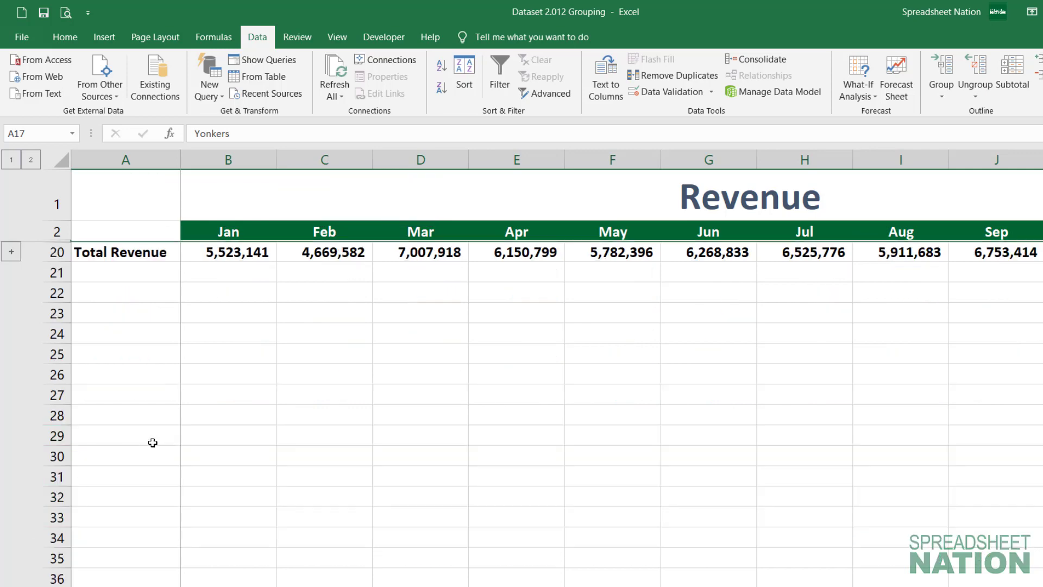
left_click(12, 252)
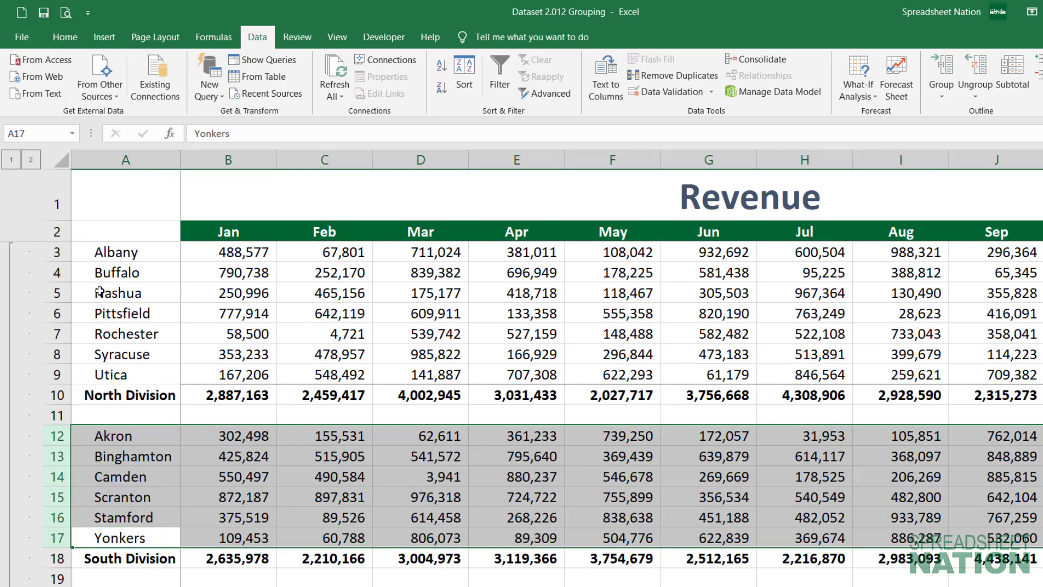